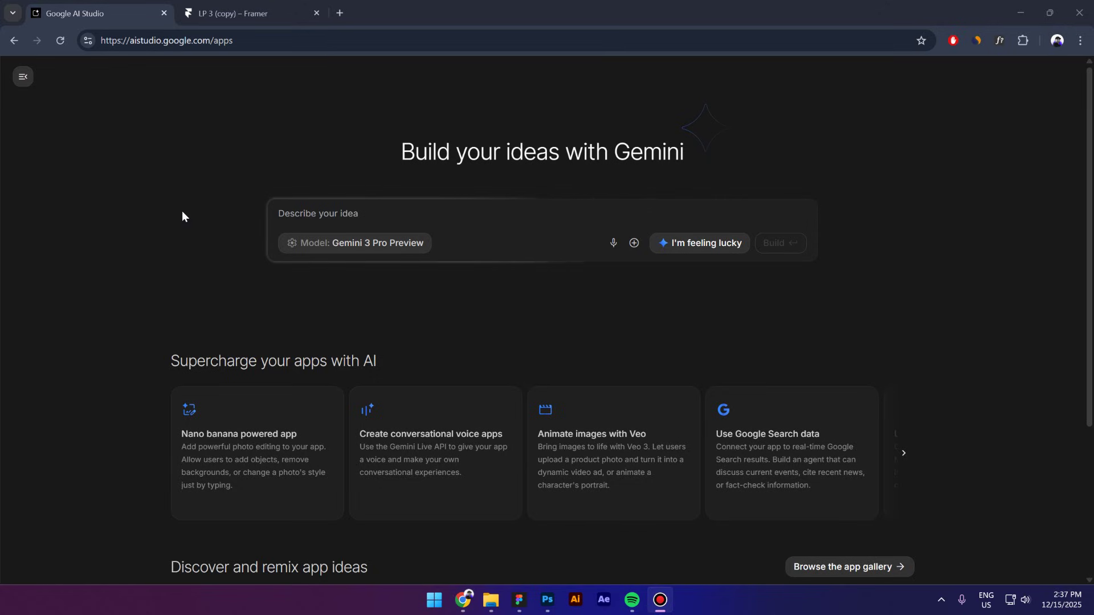
# Have Gemini build an app from the idea 'Create a cool webgl effect'
pyautogui.click(308, 217)
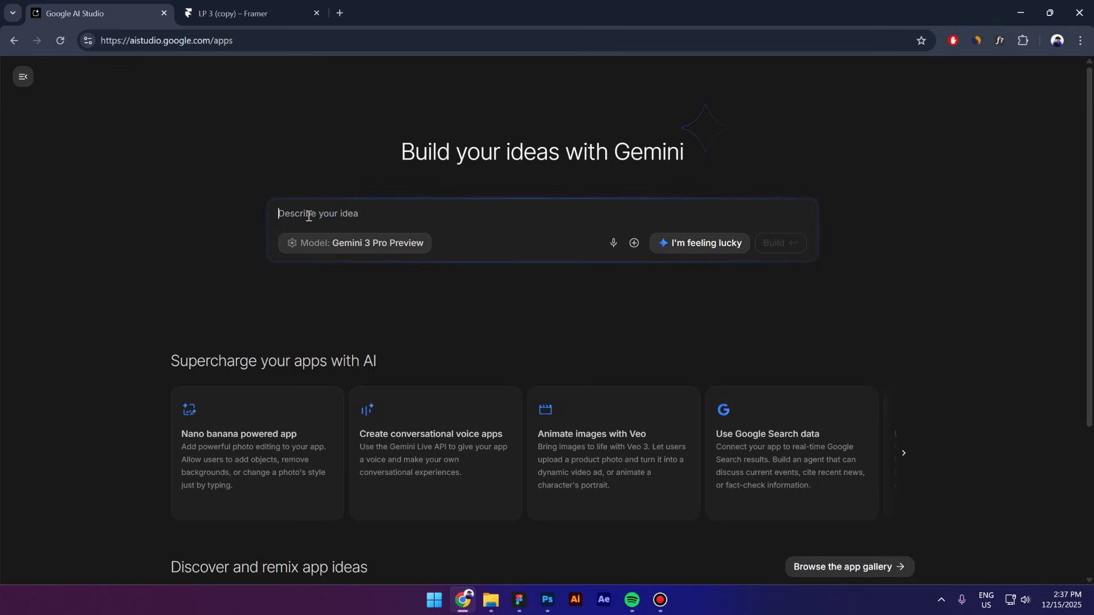
pyautogui.write('Create a cool ')
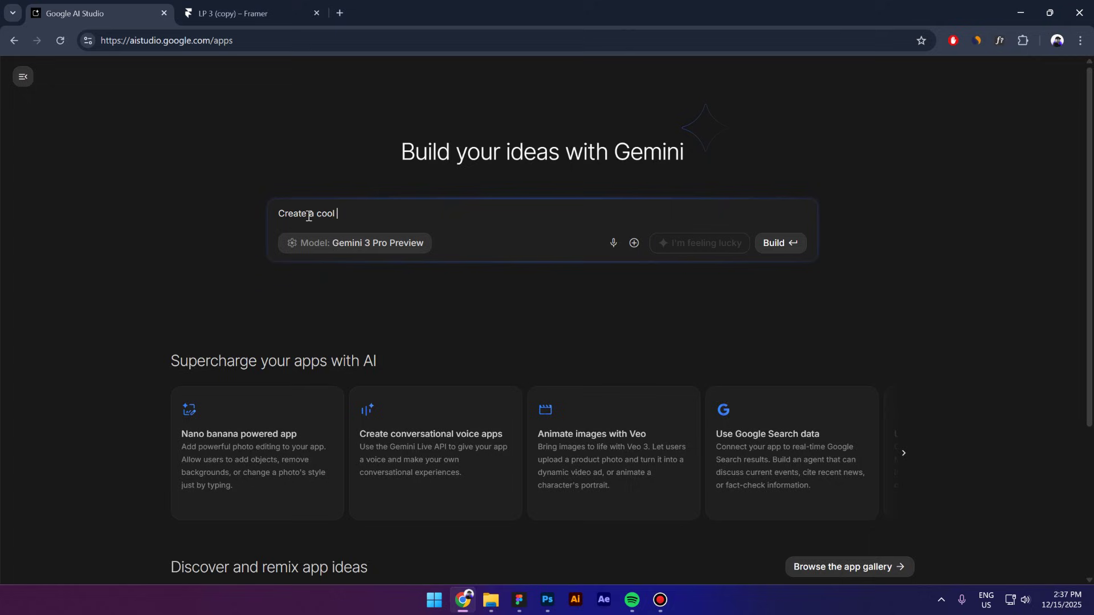
pyautogui.write('webgl effect')
pyautogui.click(785, 249)
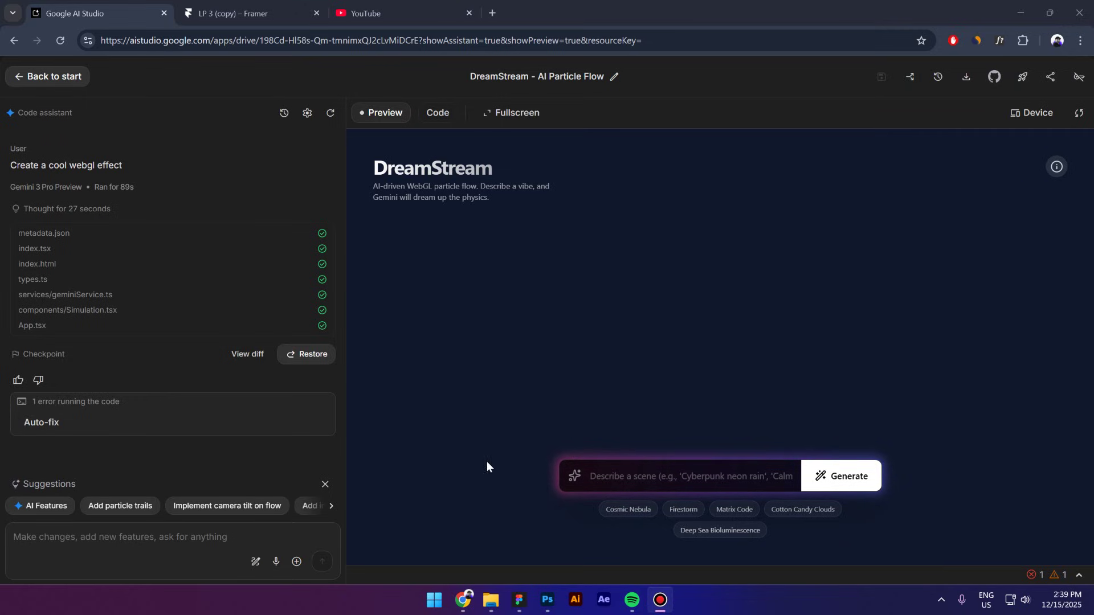
# Choose the Firestorm scene and ask Gemini for one effect with a control panel
pyautogui.click(433, 476)
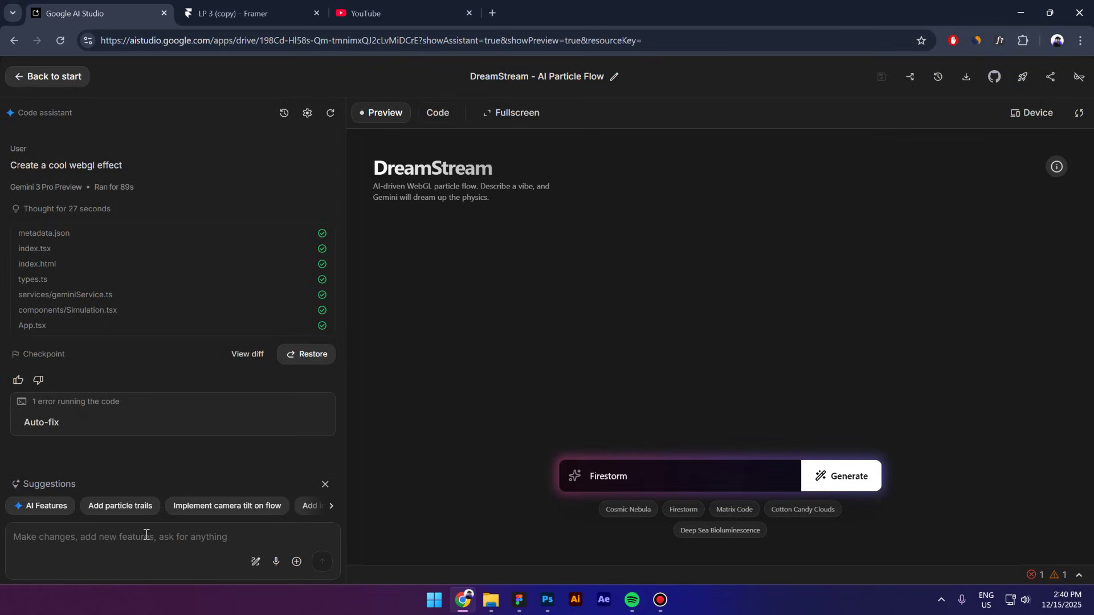
pyautogui.click(146, 535)
pyautogui.write('i want actual')
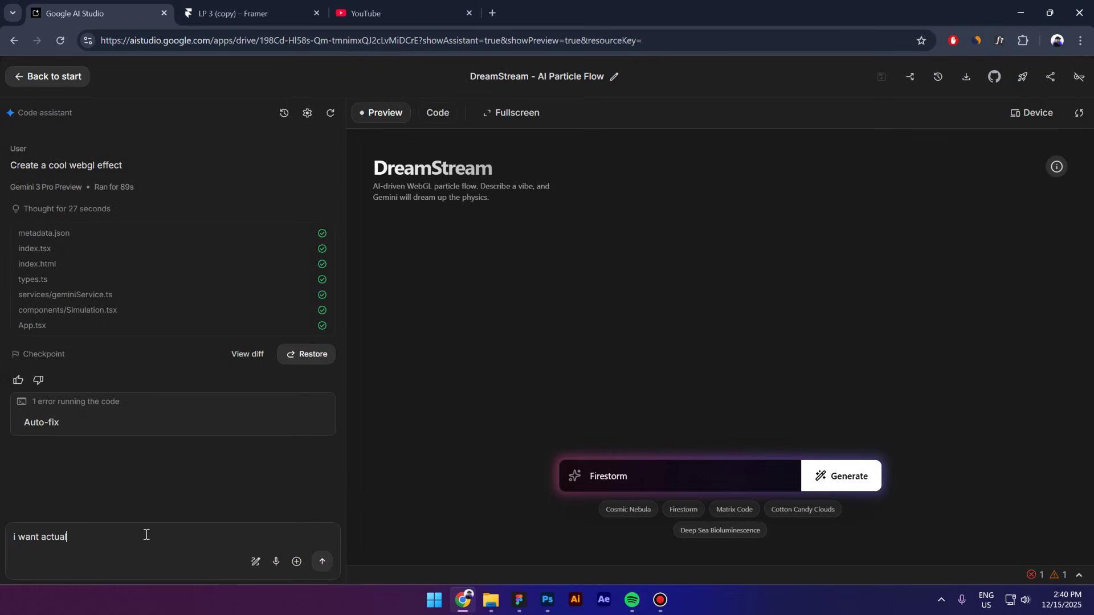
pyautogui.write('ly one effect that has some control pa')
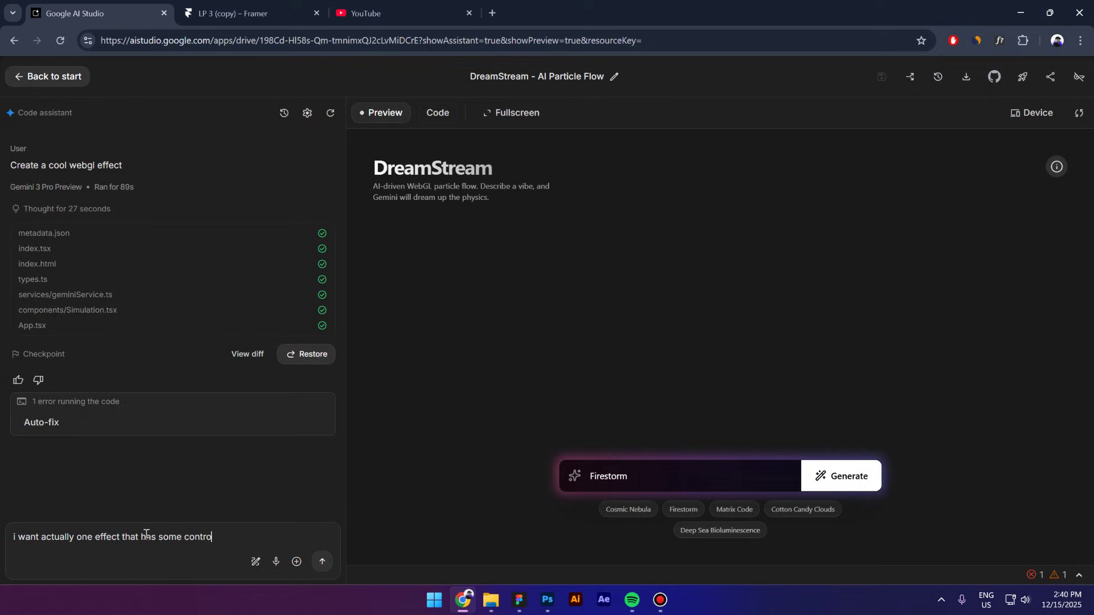
pyautogui.write('nel and not an effecte general')
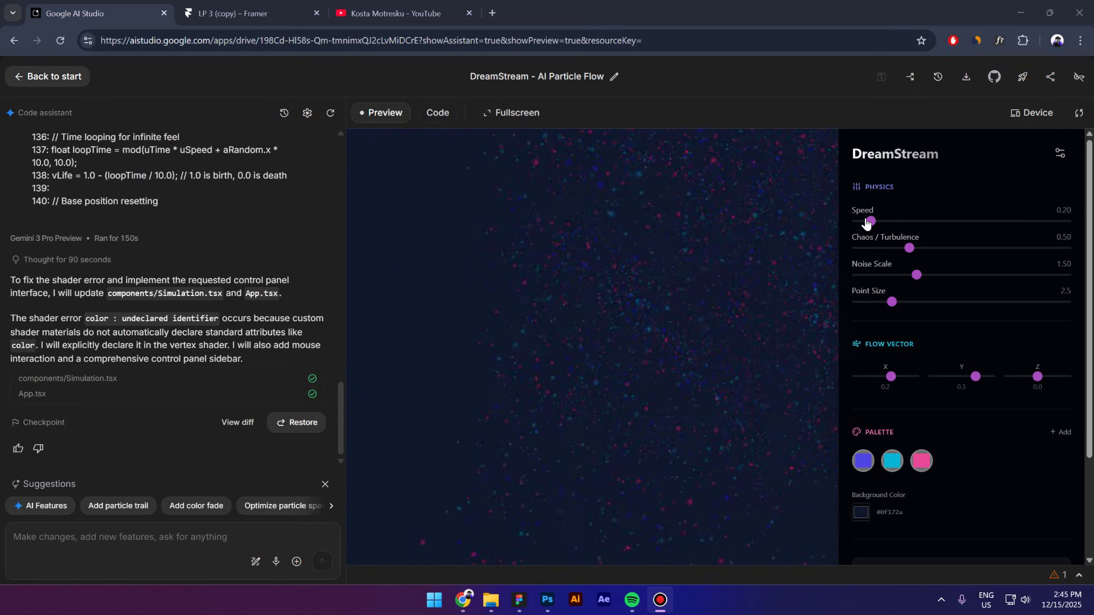
# Tune Speed 0.93, Chaos 0.26, Noise Scale 3.20, Point Size 2.8, greyscale palette, black background
pyautogui.moveTo(871, 221); pyautogui.dragTo(994, 274)
pyautogui.moveTo(892, 302); pyautogui.dragTo(785, 392)
pyautogui.click(863, 460)
pyautogui.click(861, 513)
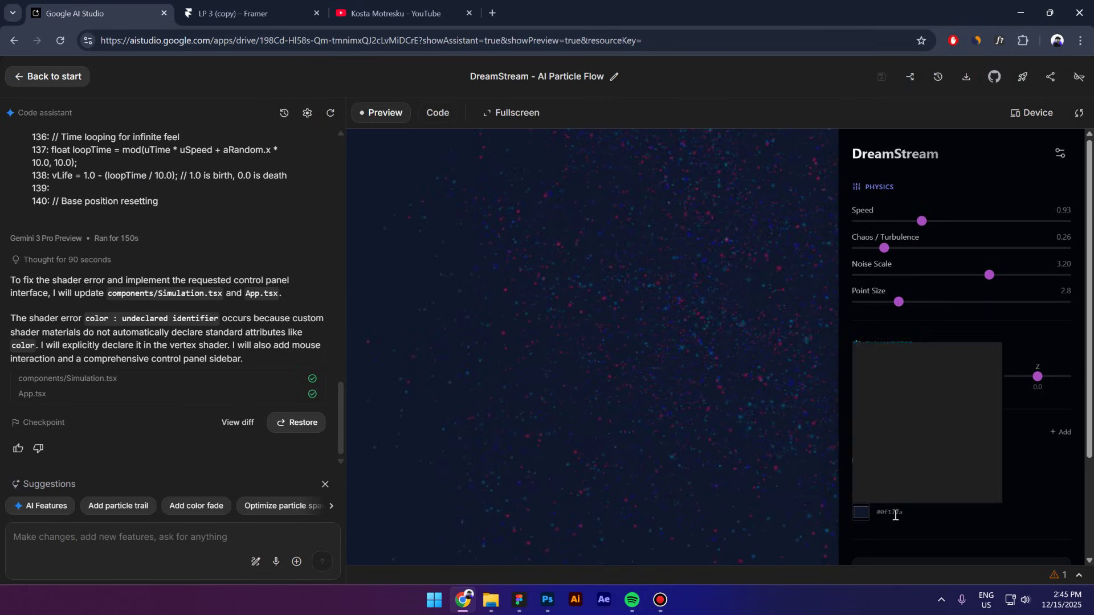
pyautogui.moveTo(879, 402); pyautogui.dragTo(822, 456)
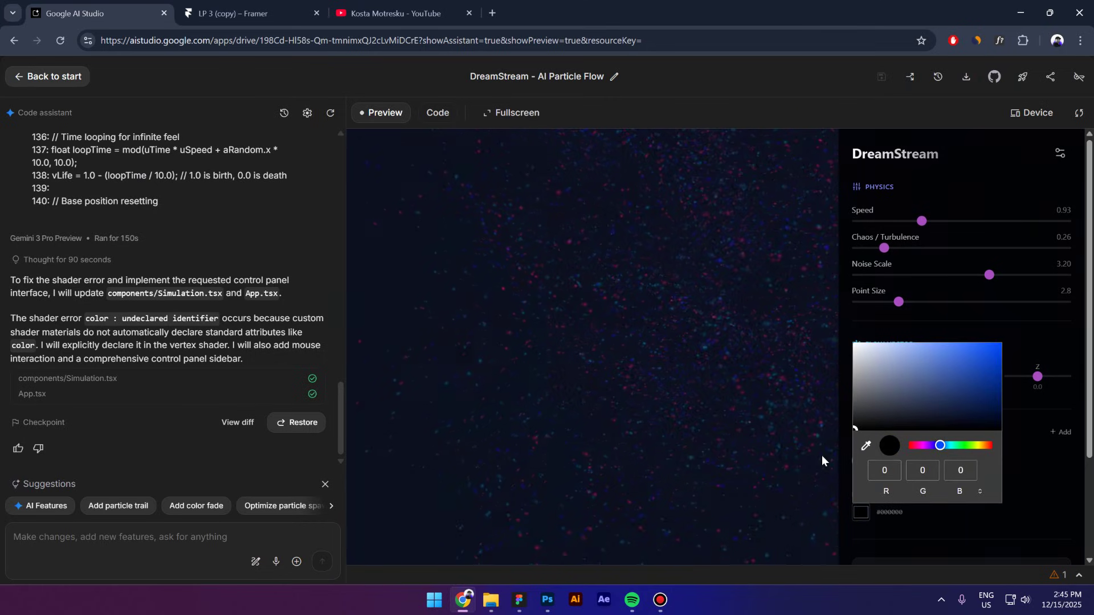
pyautogui.click(529, 361)
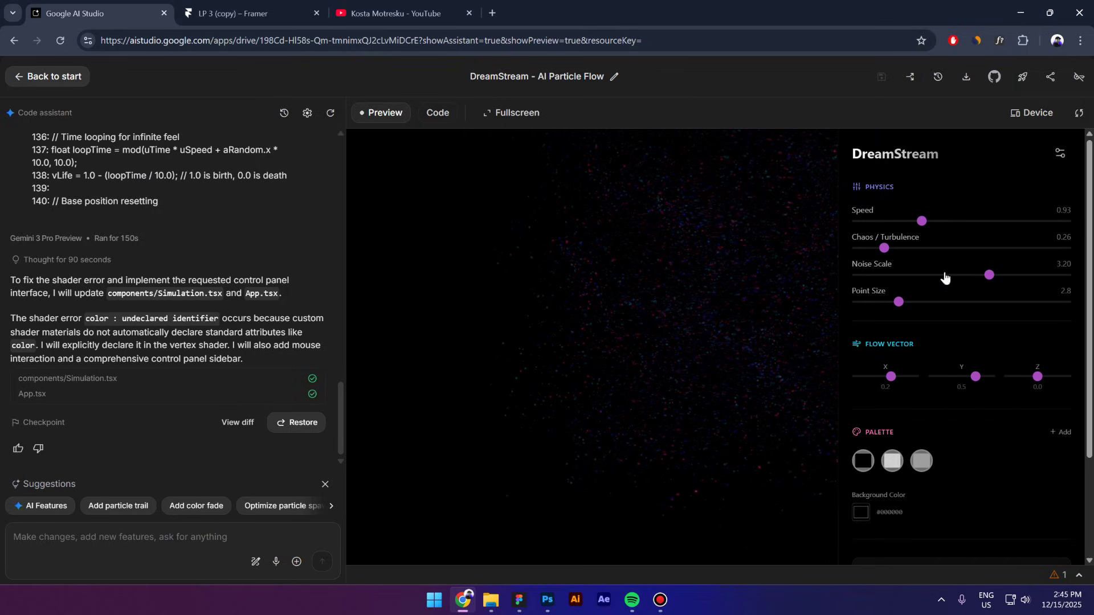
pyautogui.scroll(-3, 955, 518)
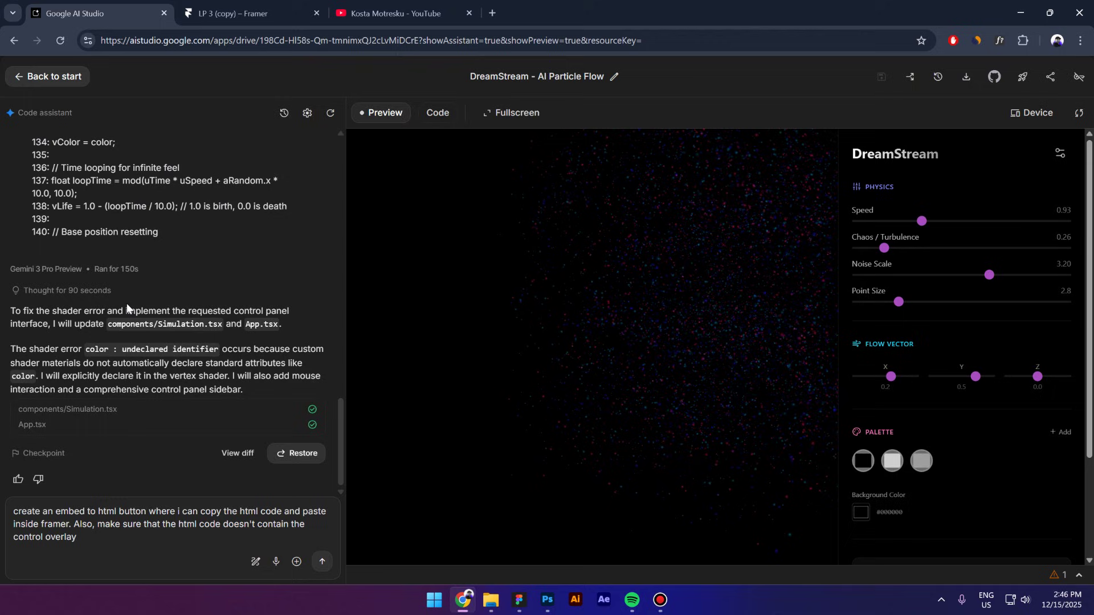
# Send the HTML embed request to Gemini, then copy the generated embed code
pyautogui.click(322, 561)
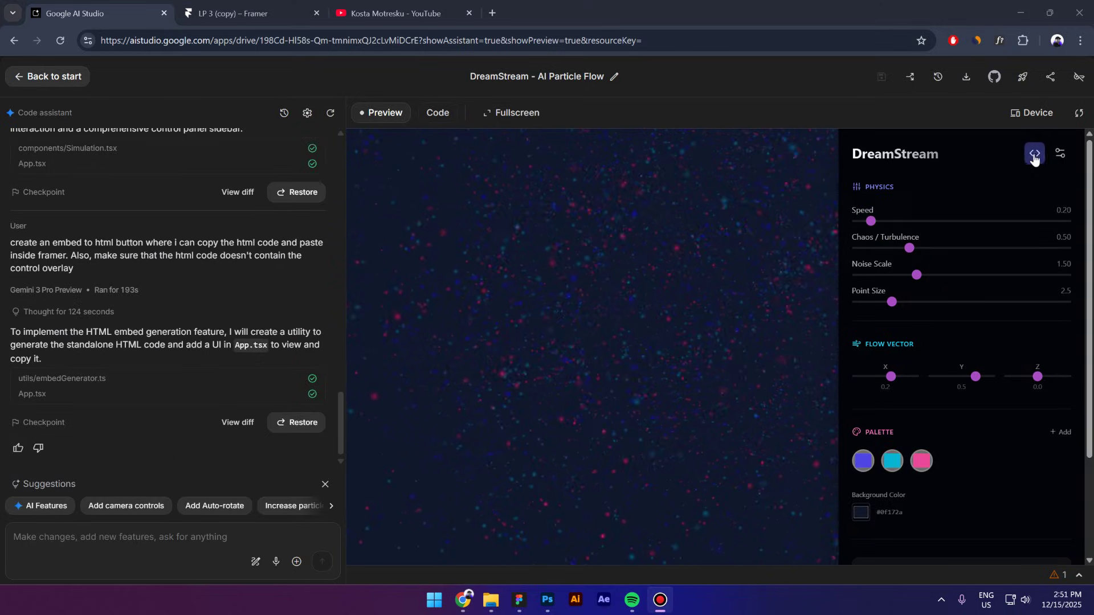
pyautogui.click(1035, 154)
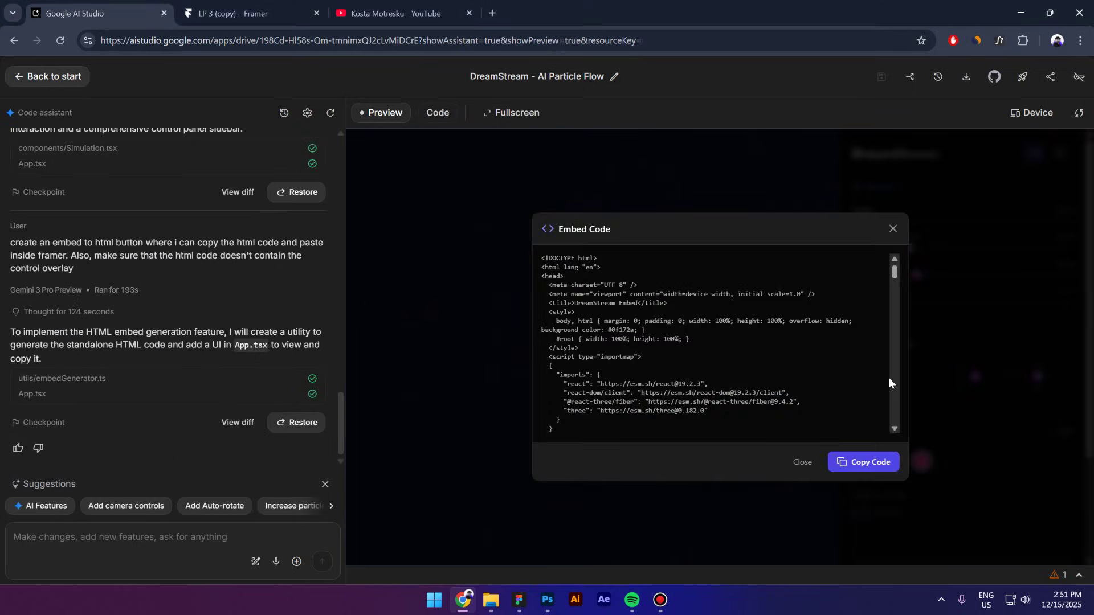
pyautogui.click(857, 468)
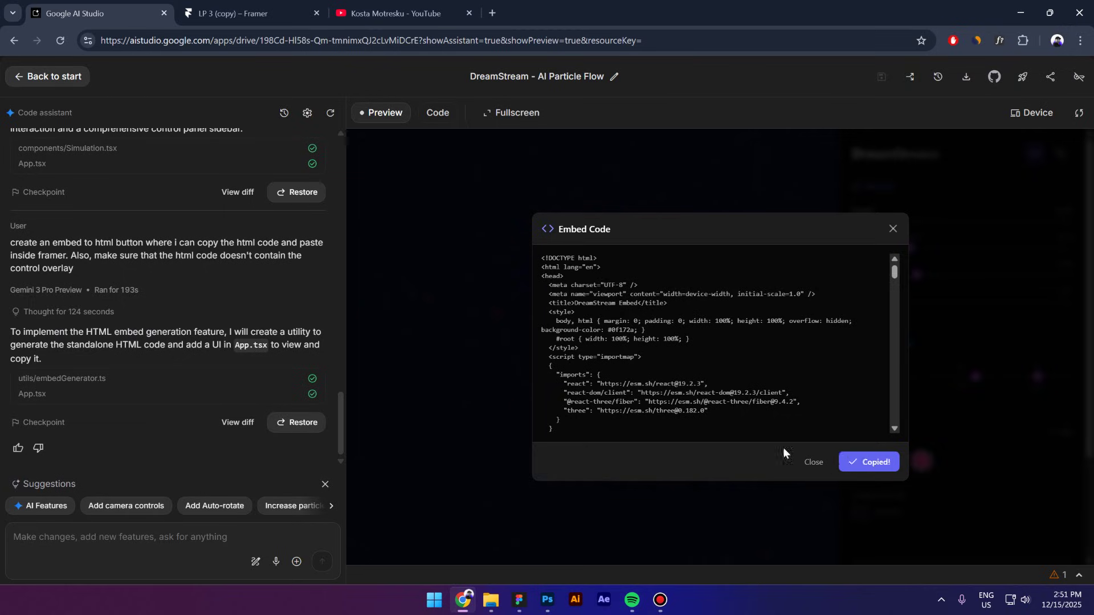
pyautogui.click(254, 13)
# Insert an Embed element on the Desktop page and nest it under Hero section
pyautogui.click(84, 80)
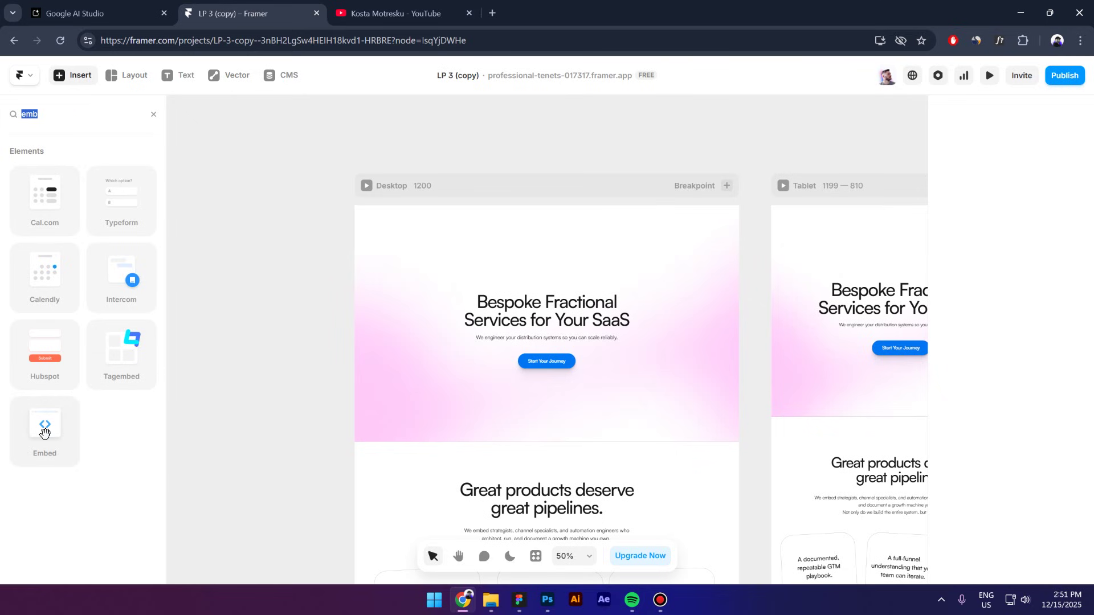
pyautogui.moveTo(45, 433); pyautogui.dragTo(487, 256)
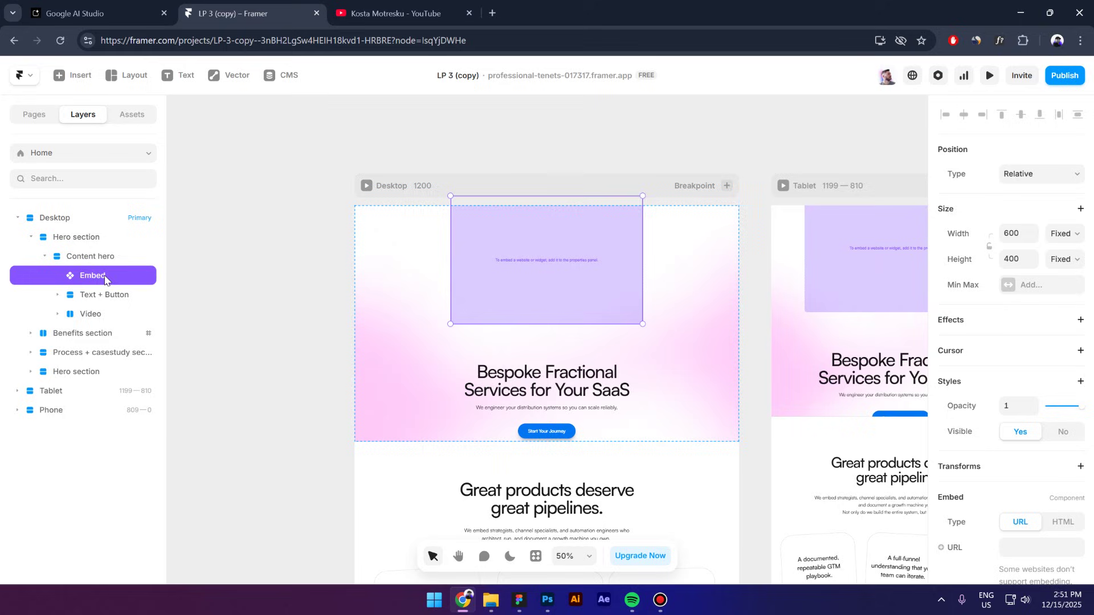
pyautogui.moveTo(87, 277); pyautogui.dragTo(91, 251)
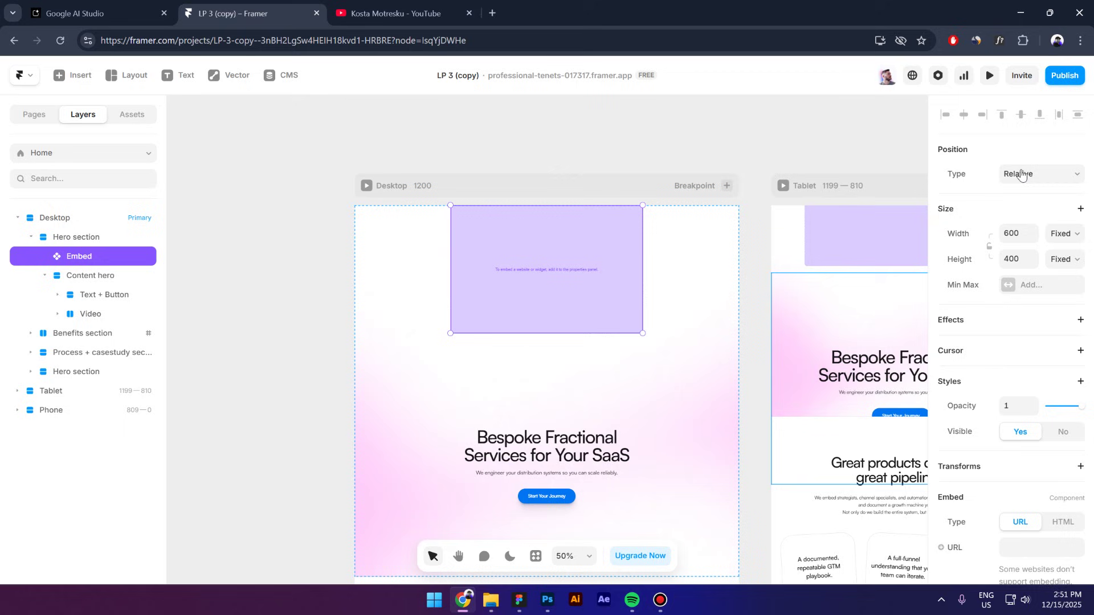
# Make the Embed absolutely positioned and vertically centred in the hero
pyautogui.click(1020, 177)
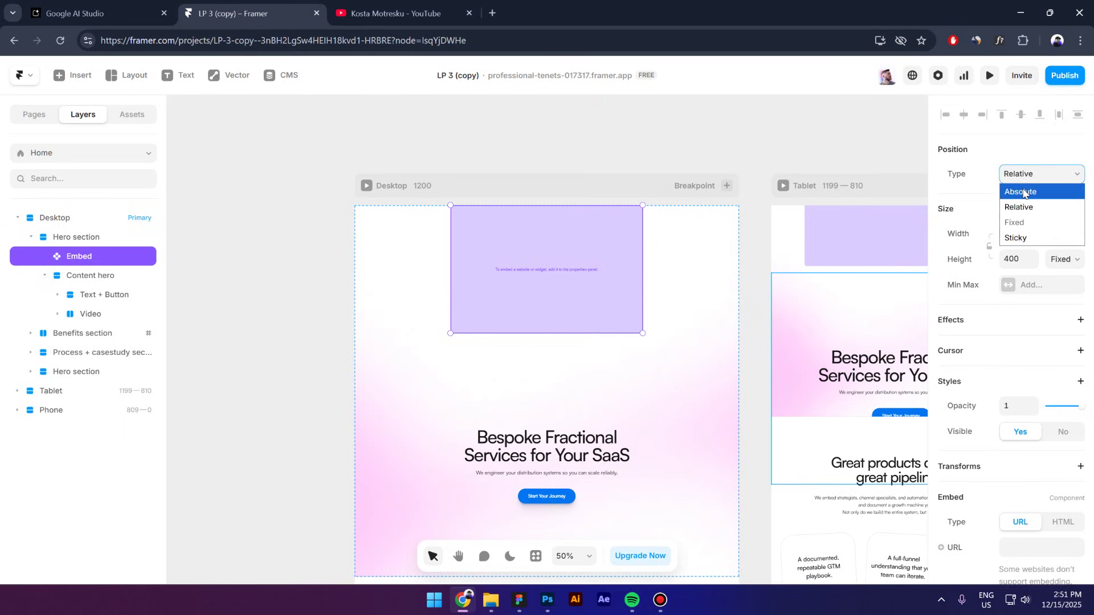
pyautogui.click(1020, 192)
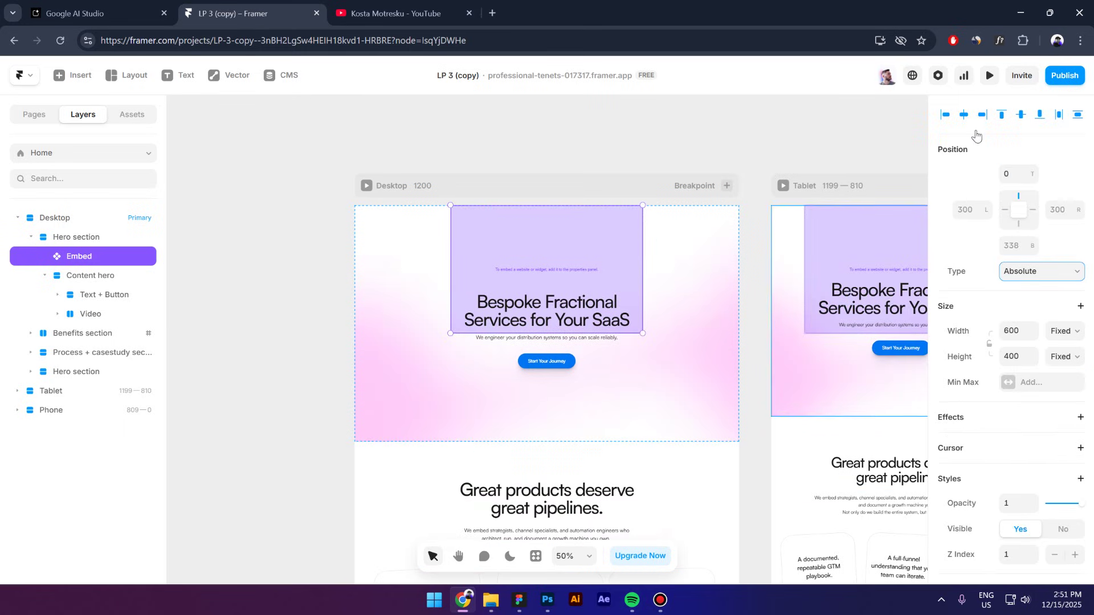
pyautogui.click(1019, 119)
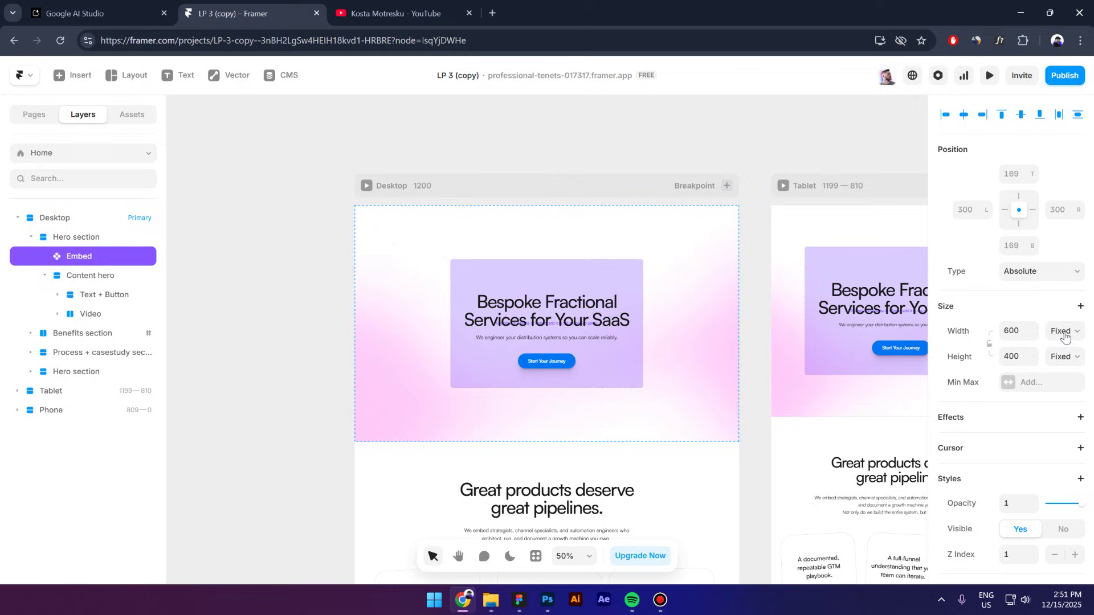
# Set the Embed's width and height to 100% relative so it fills the hero
pyautogui.click(1063, 331)
pyautogui.click(1067, 368)
pyautogui.click(1063, 356)
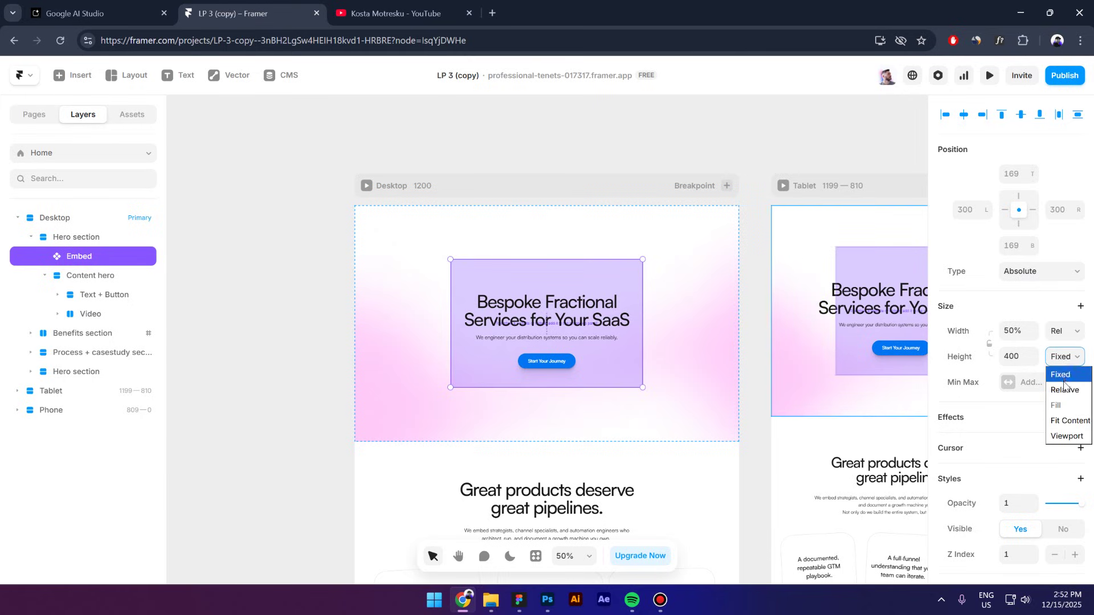
pyautogui.click(1058, 388)
pyautogui.click(1016, 332)
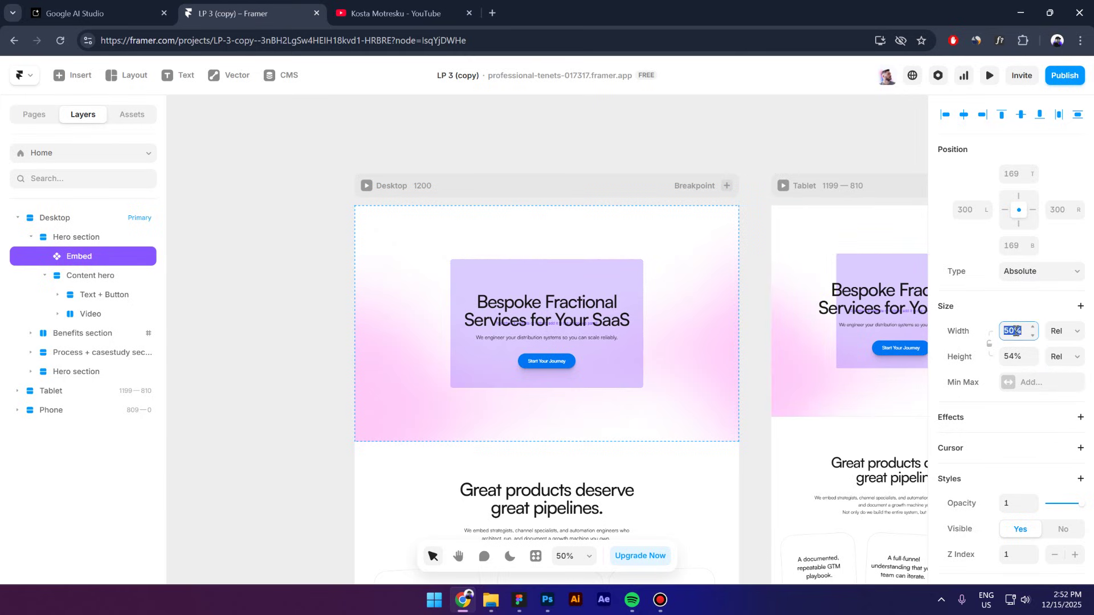
pyautogui.write('100')
pyautogui.press('Return')
pyautogui.click(1014, 357)
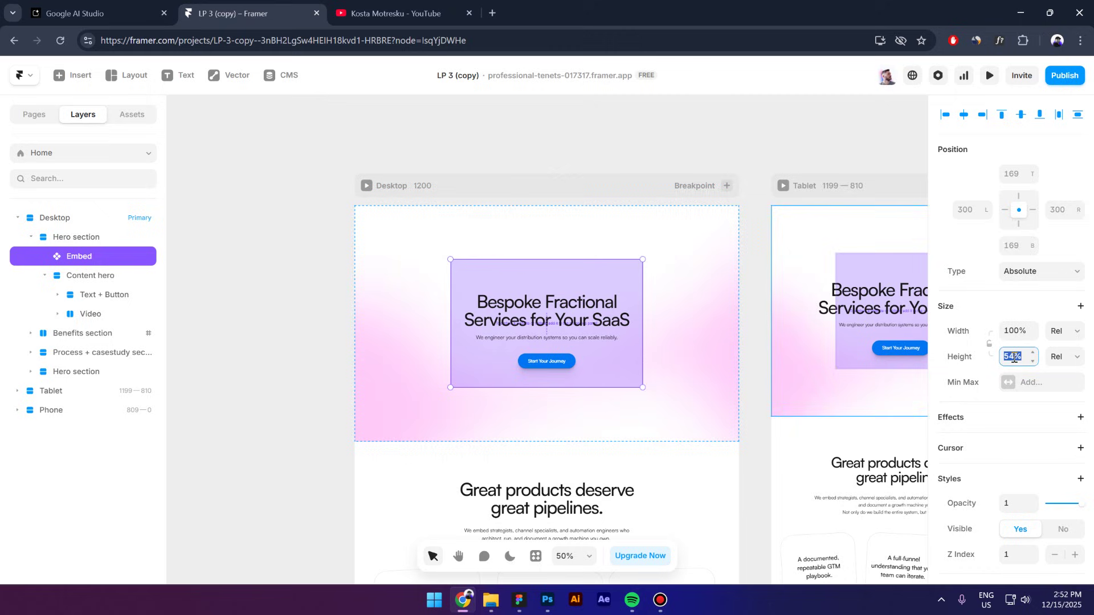
pyautogui.write('100')
pyautogui.press('Return')
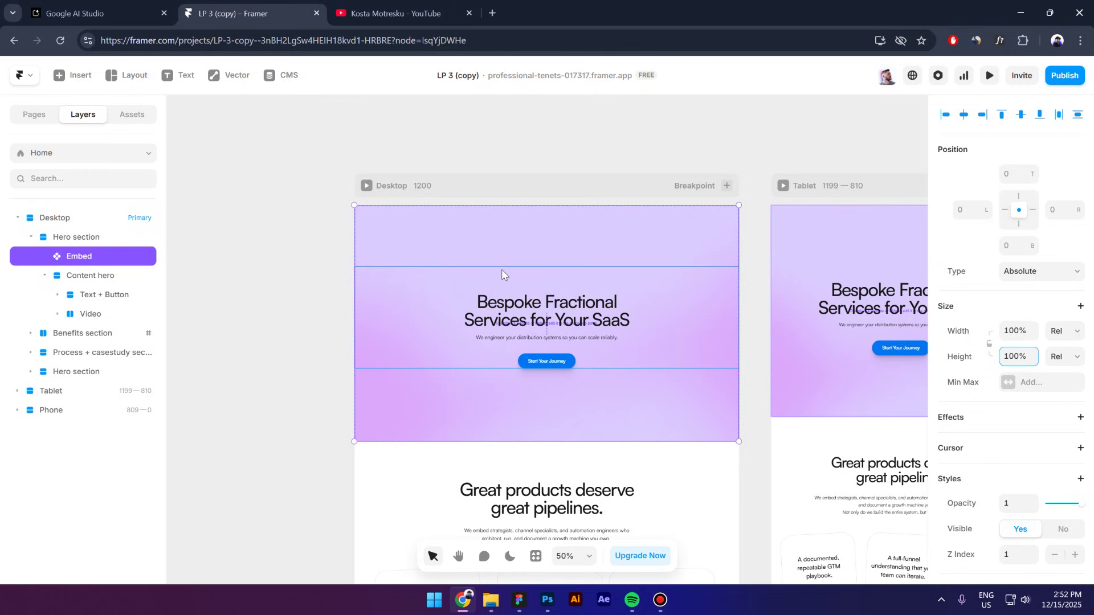
pyautogui.scroll(-1, 501, 275)
pyautogui.scroll(-5, 1060, 353)
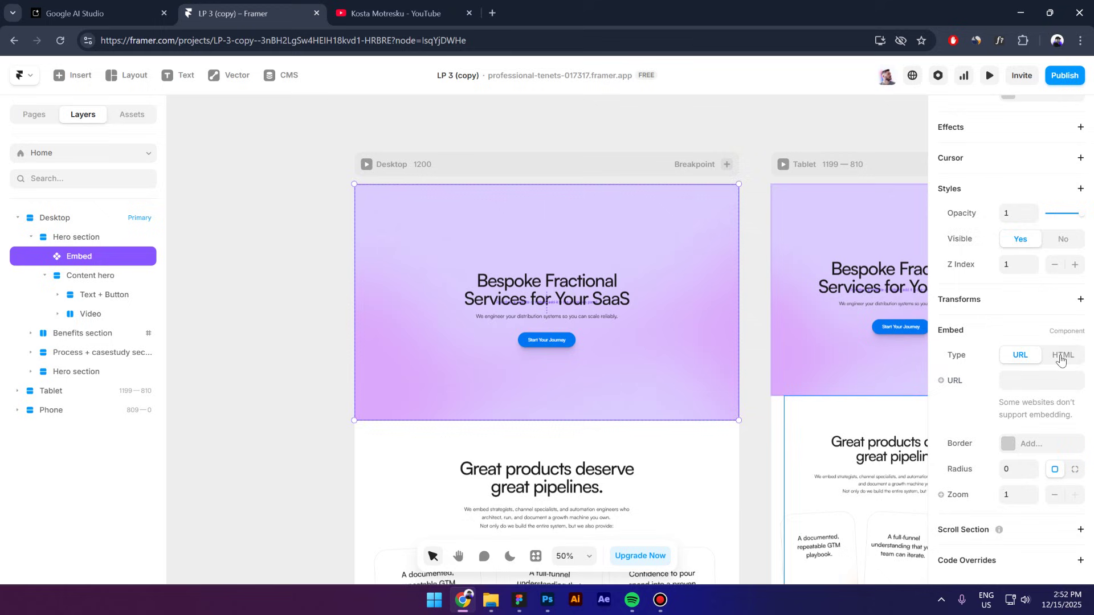
# Switch the Embed type to HTML and paste in the copied particle-flow code
pyautogui.click(1064, 356)
pyautogui.click(1033, 483)
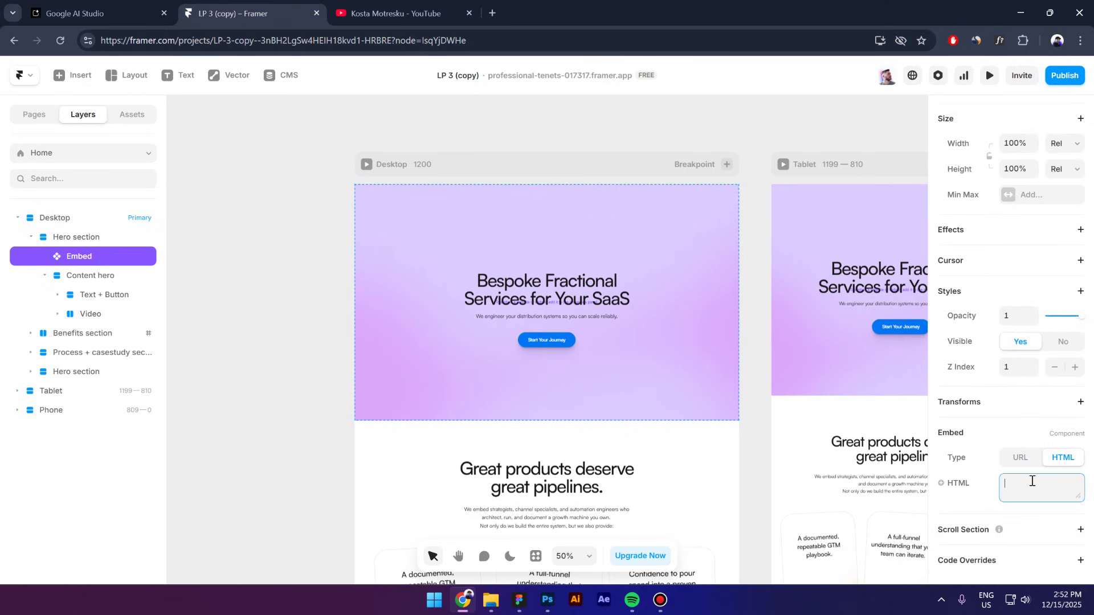
pyautogui.hotkey('ctrl', 'v')
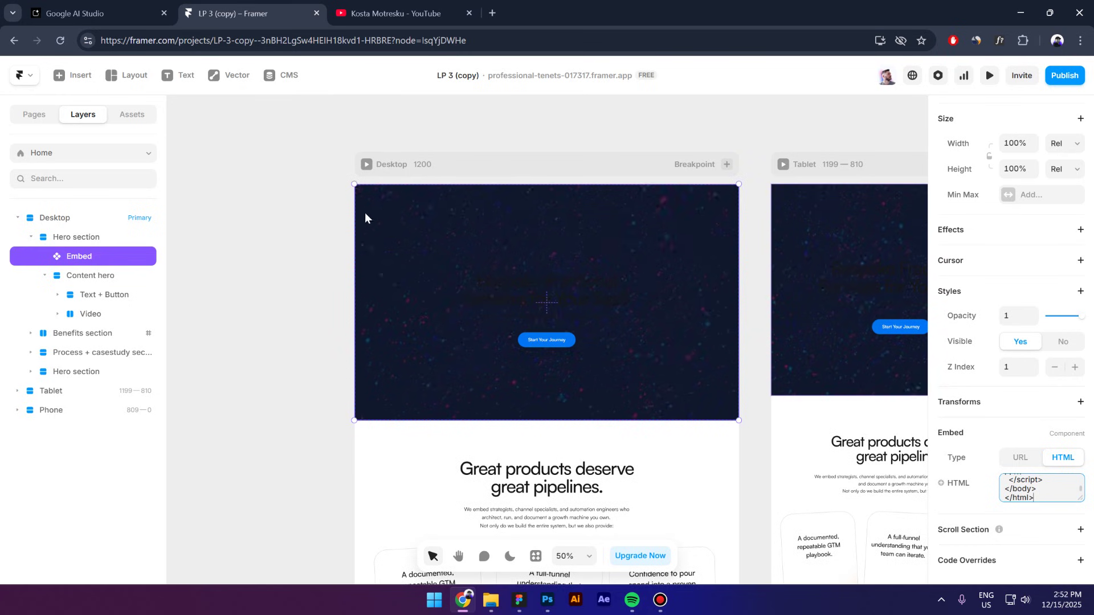
# Set the hero title and subtitle text colour to white #FFFFFF
pyautogui.click(512, 288)
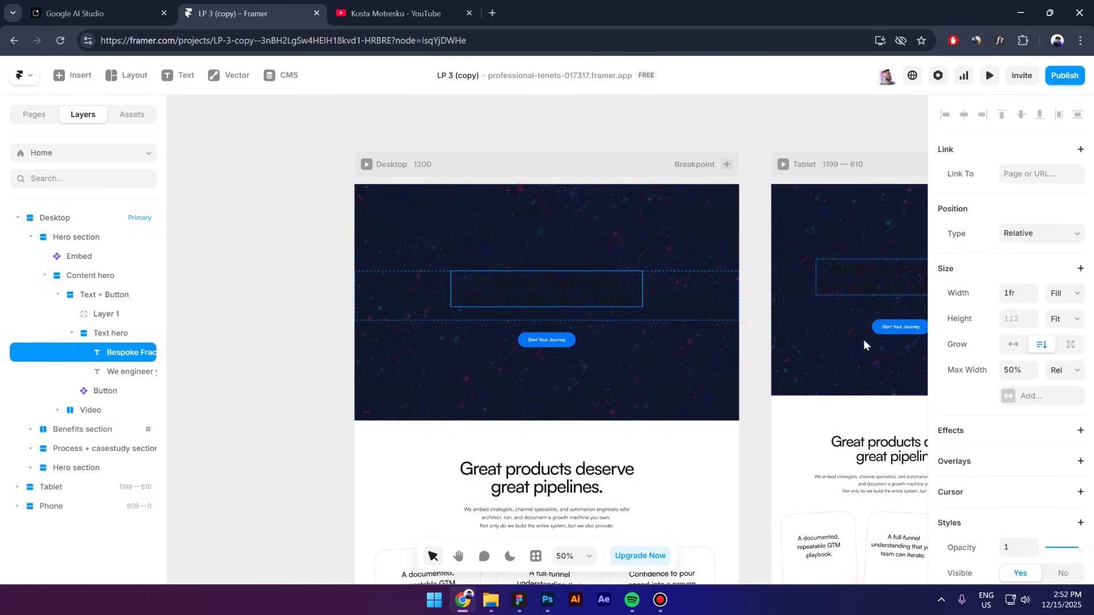
pyautogui.scroll(-4, 1042, 399)
pyautogui.scroll(-2, 1029, 403)
pyautogui.click(1008, 447)
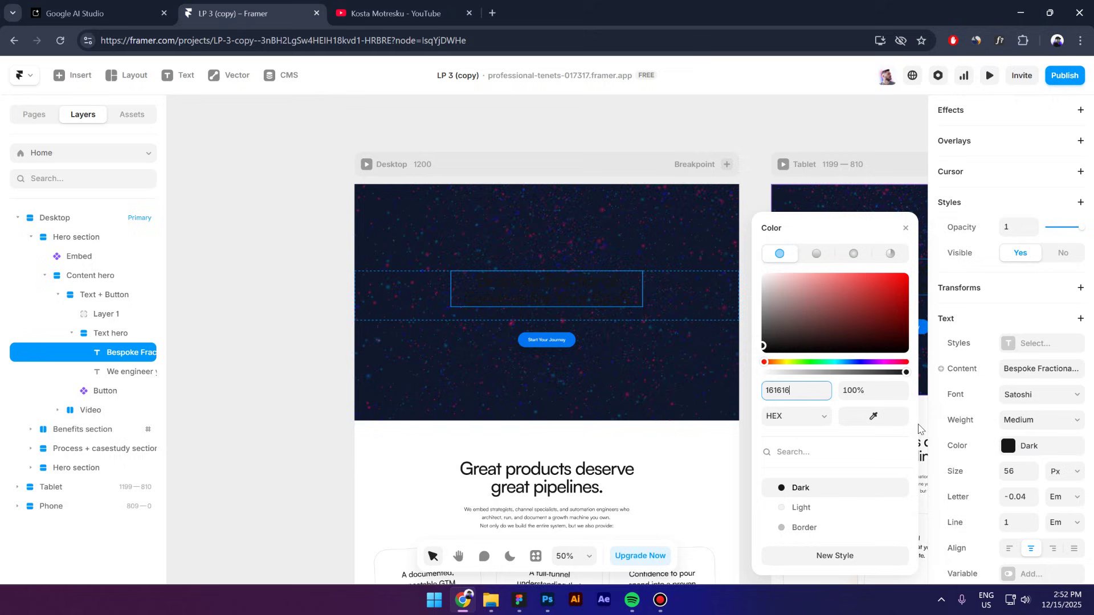
pyautogui.click(795, 390)
pyautogui.write('FFFFFF')
pyautogui.press('Return')
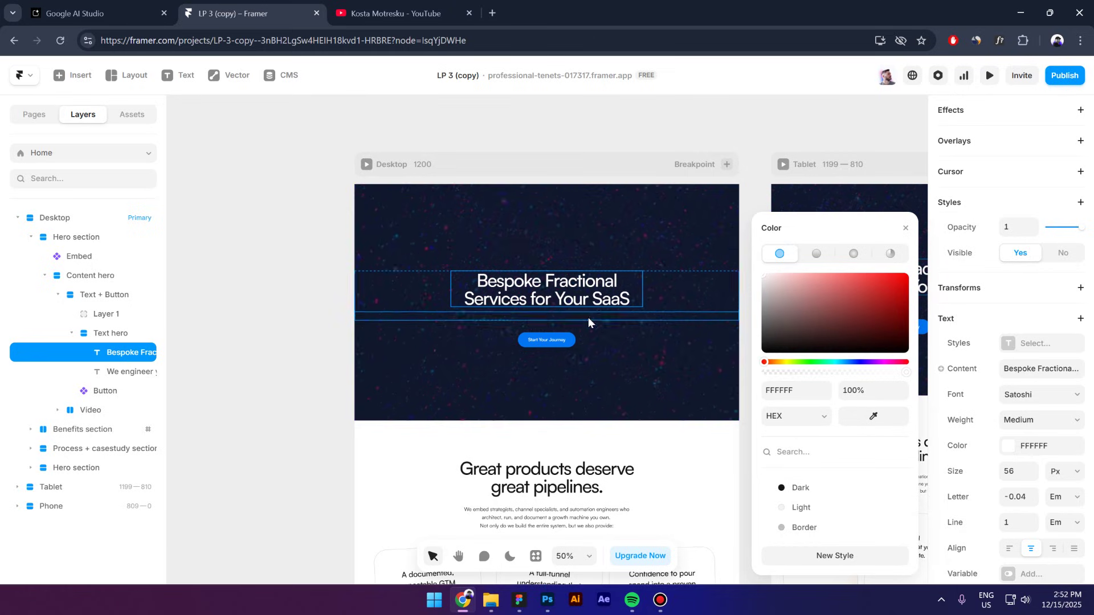
pyautogui.click(557, 317)
pyautogui.click(764, 276)
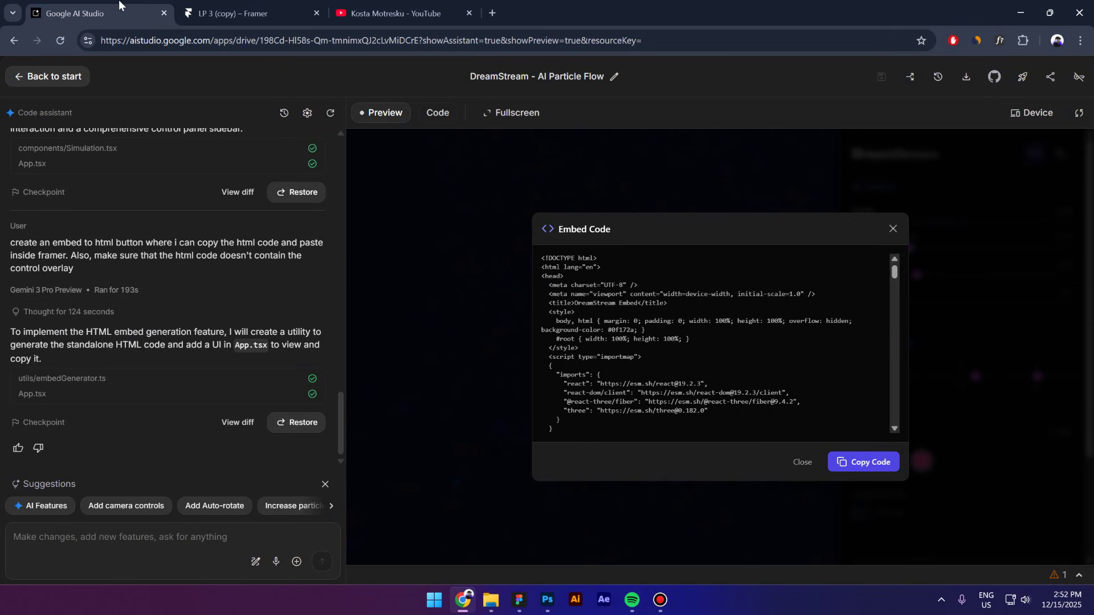
# Close the Embed Code dialog and set the DreamStream background colour to black
pyautogui.click(894, 229)
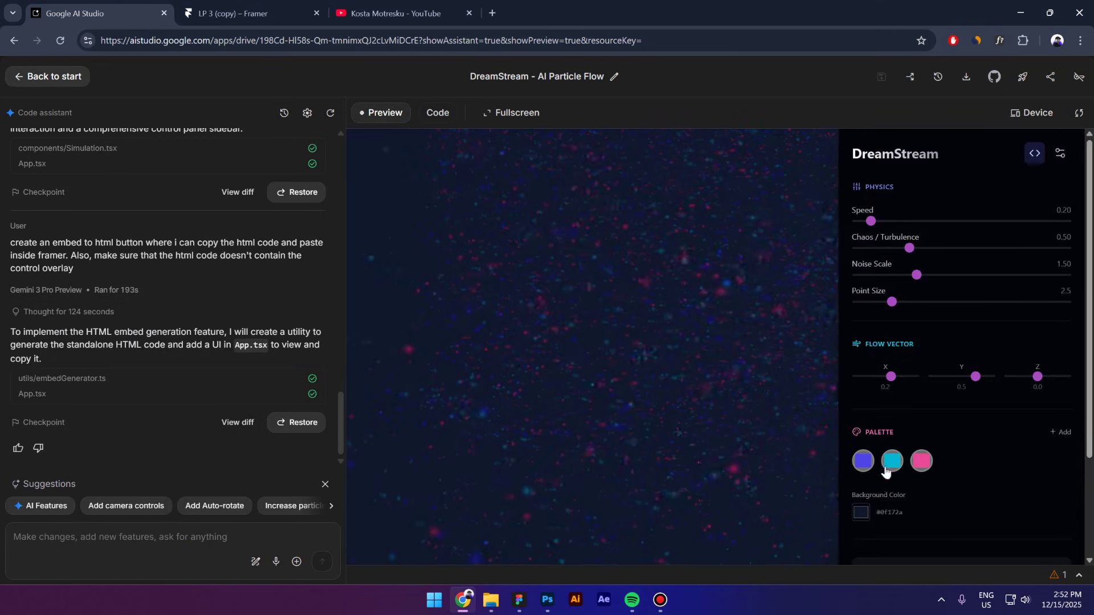
pyautogui.click(860, 513)
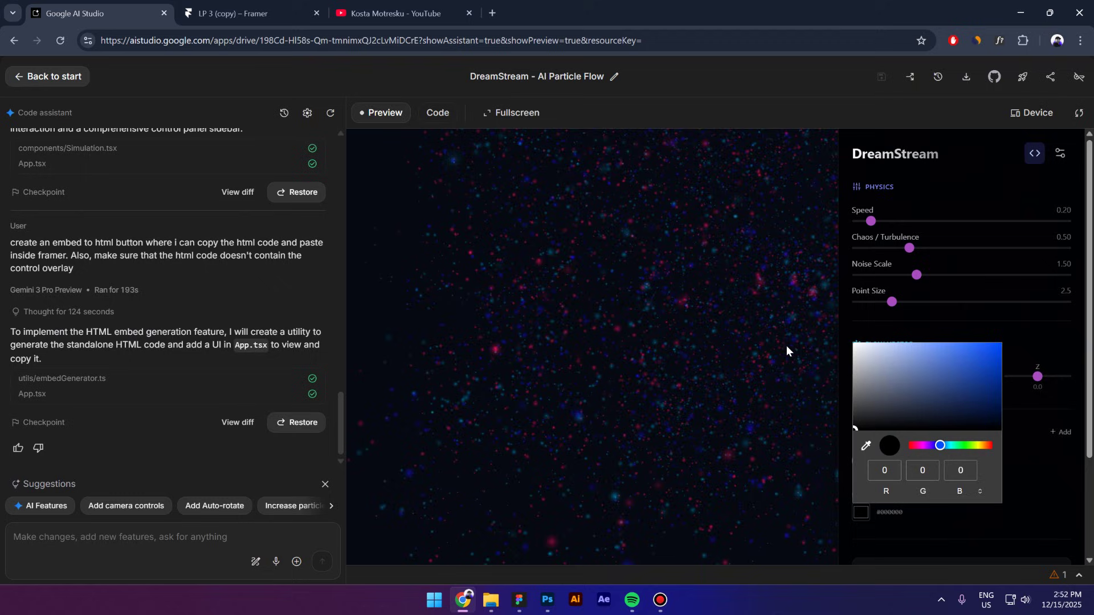
pyautogui.click(1053, 476)
# Reduce the particle palette to a single light-grey swatch (222, 222, 222)
pyautogui.click(893, 462)
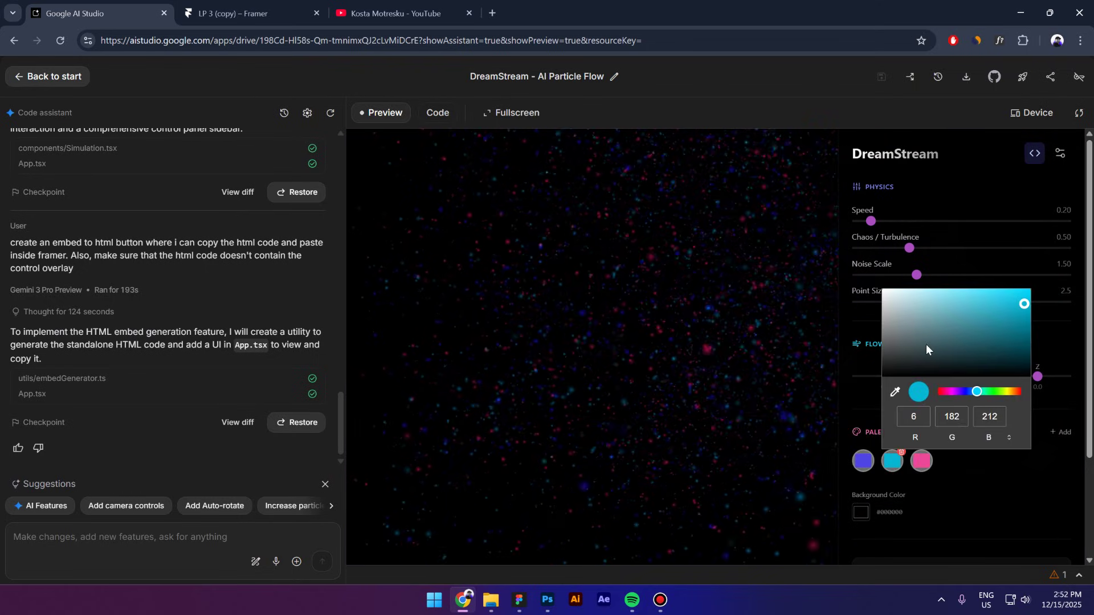
pyautogui.moveTo(926, 348); pyautogui.dragTo(850, 363)
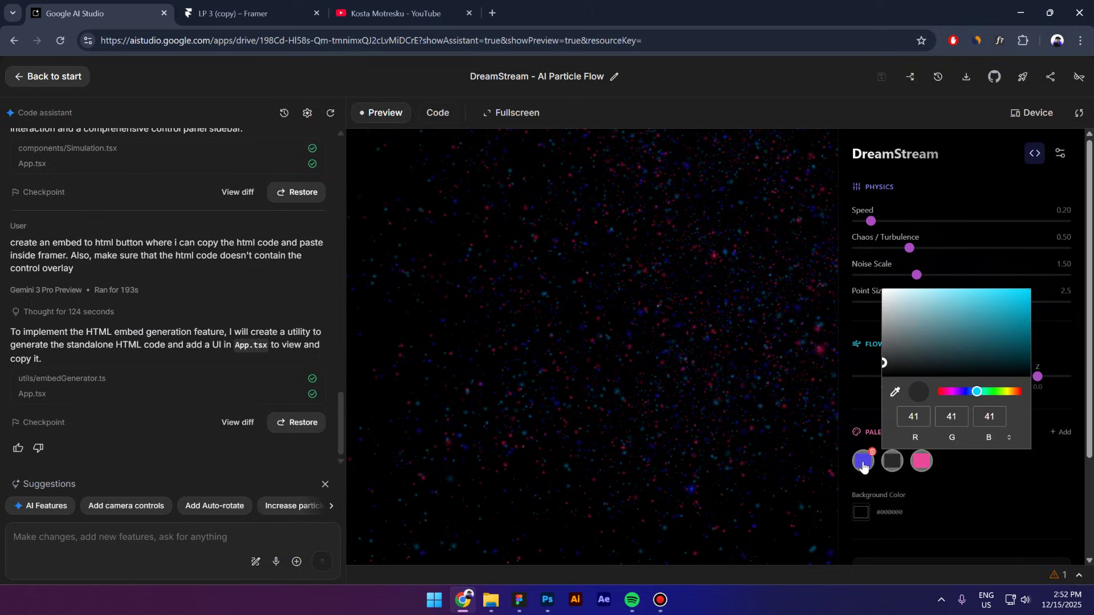
pyautogui.click(982, 477)
pyautogui.moveTo(929, 456)
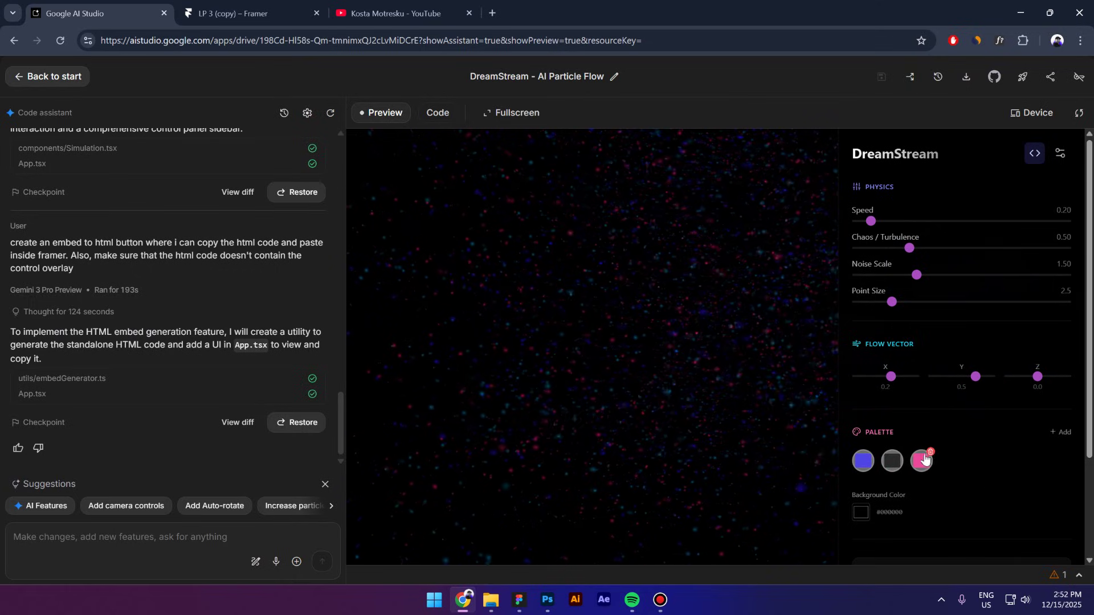
pyautogui.click(904, 458)
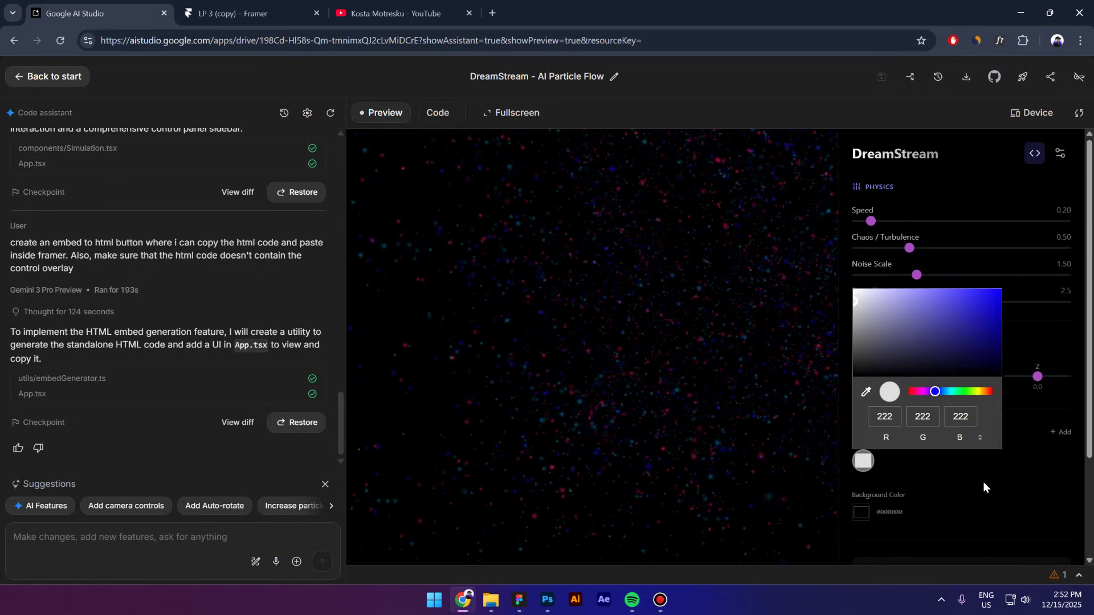
pyautogui.click(983, 481)
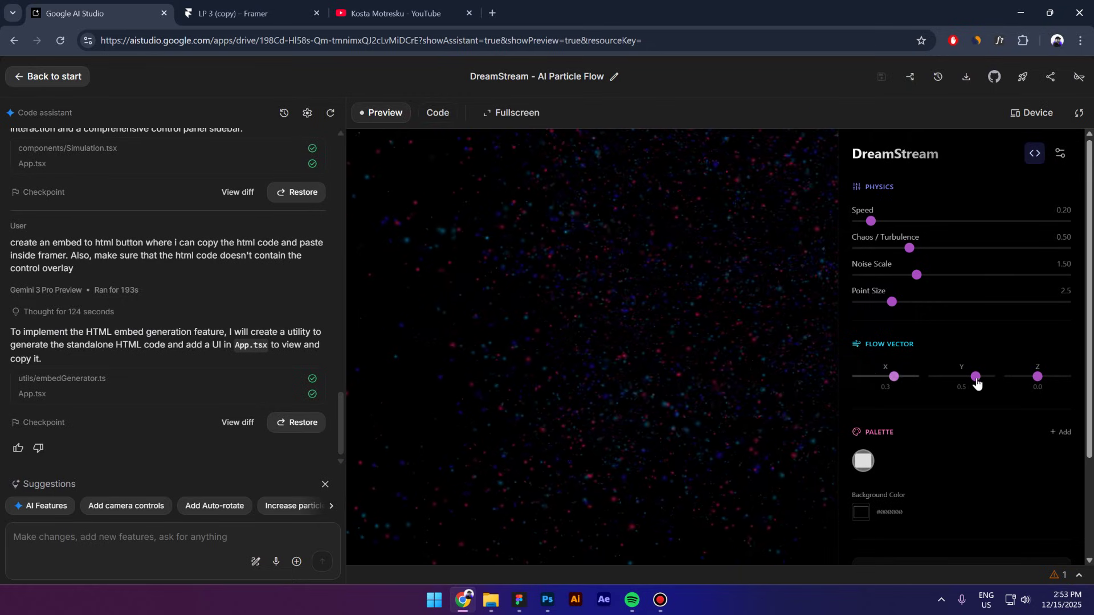
# Set Flow Y/Z to -0.1, Point Size 4.9, Noise Scale 3.20, Chaos 1.36; show embed code
pyautogui.moveTo(977, 383); pyautogui.dragTo(959, 379)
pyautogui.moveTo(1036, 377)
pyautogui.mouseDown()
pyautogui.moveTo(1017, 378)
pyautogui.moveTo(1035, 384)
pyautogui.mouseUp()
pyautogui.moveTo(893, 302); pyautogui.dragTo(948, 302)
pyautogui.moveTo(917, 275); pyautogui.dragTo(990, 274)
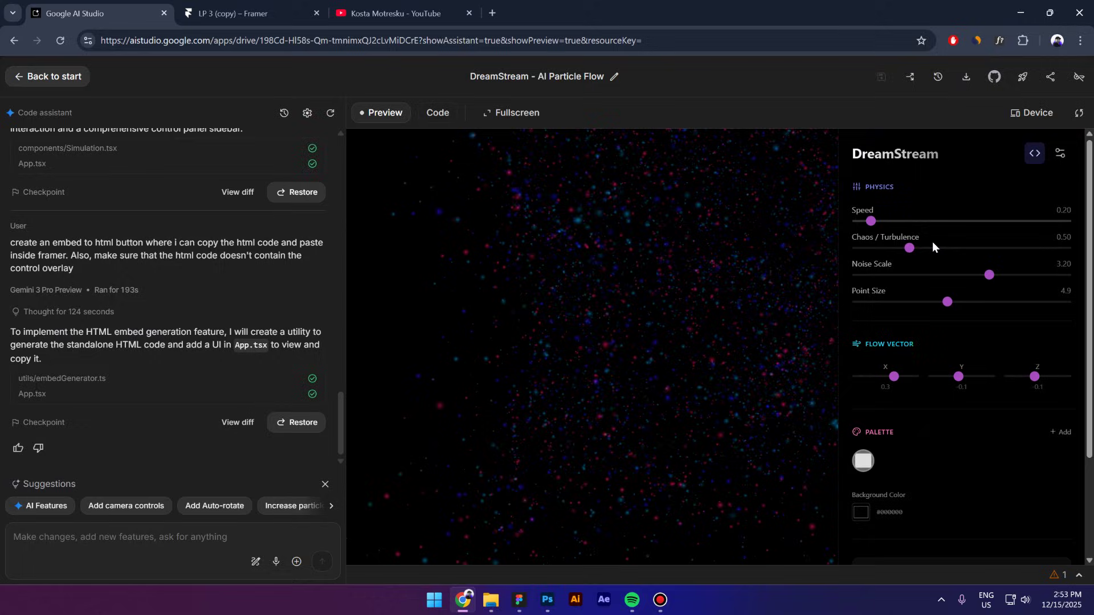
pyautogui.moveTo(932, 245); pyautogui.dragTo(999, 248)
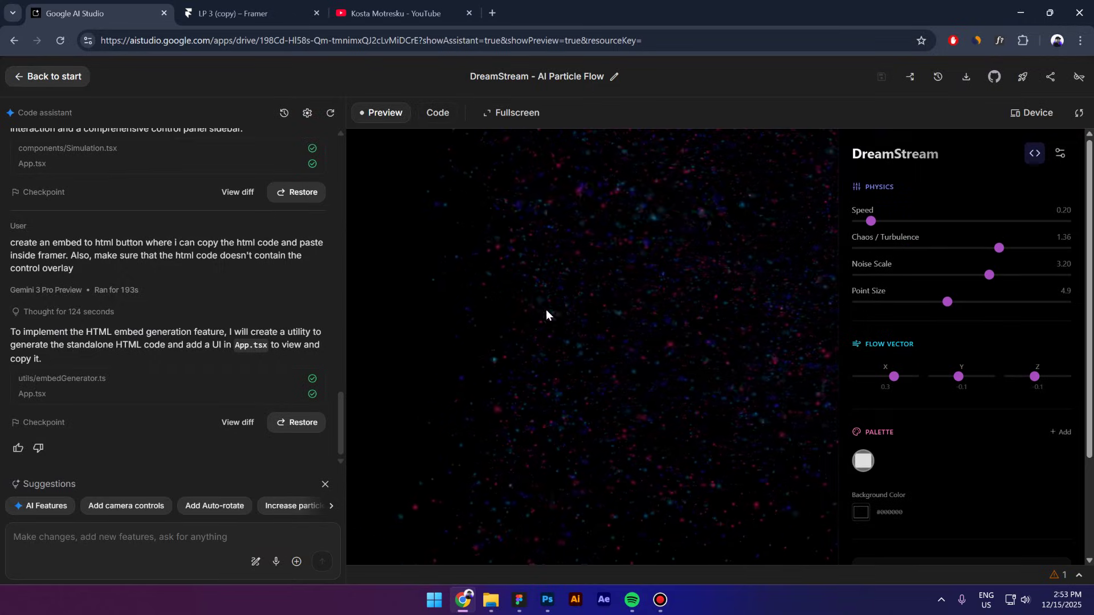
pyautogui.click(1034, 153)
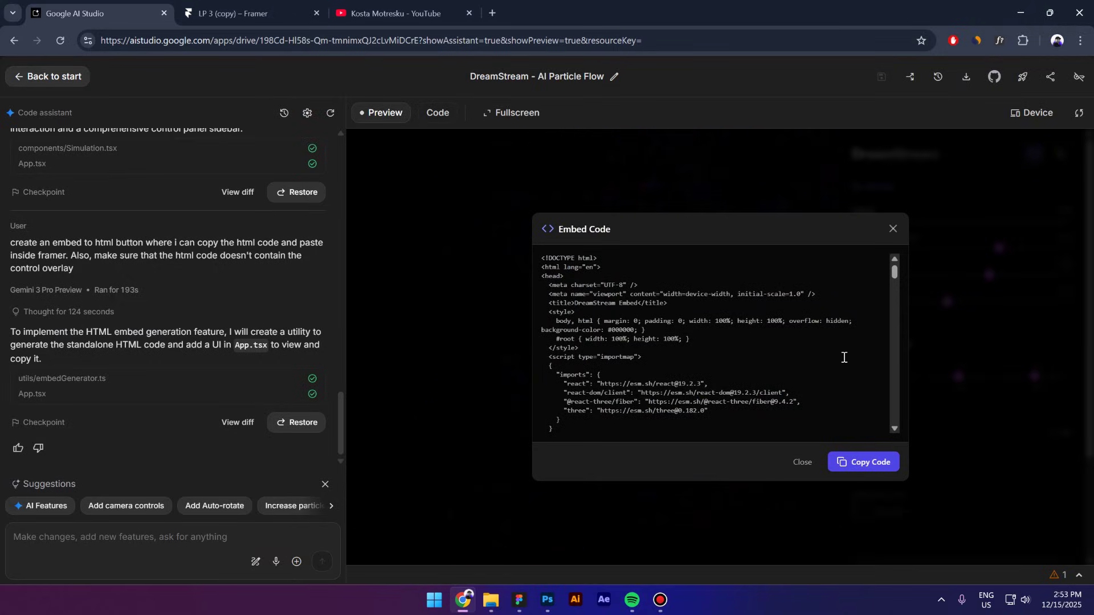
# Replace the hero Embed's HTML with the updated DreamStream particle code for a white starfield
pyautogui.click(251, 13)
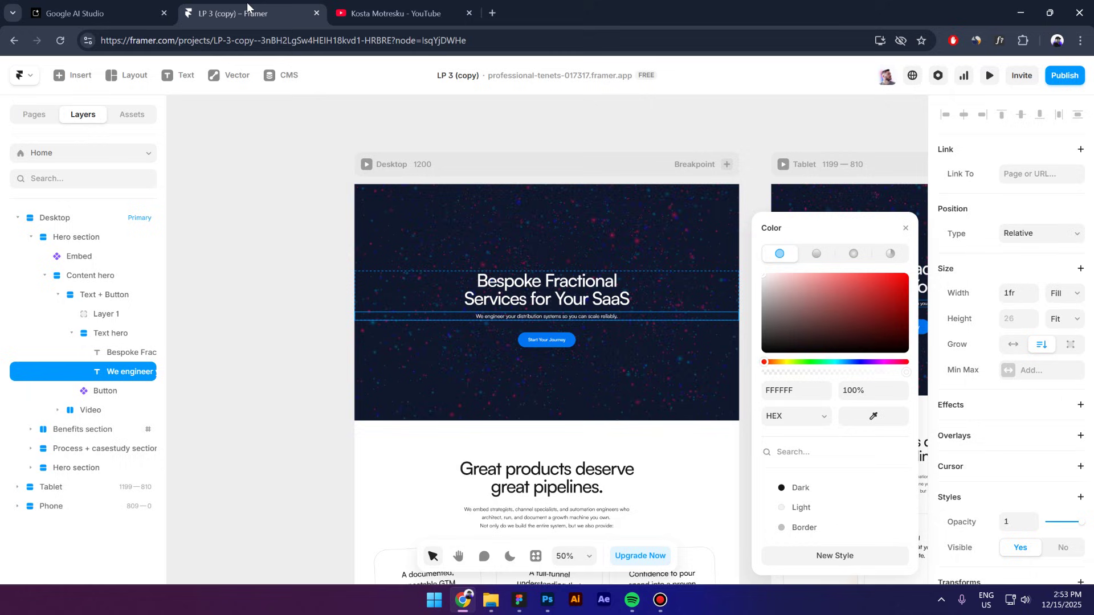
pyautogui.scroll(-8, 1067, 448)
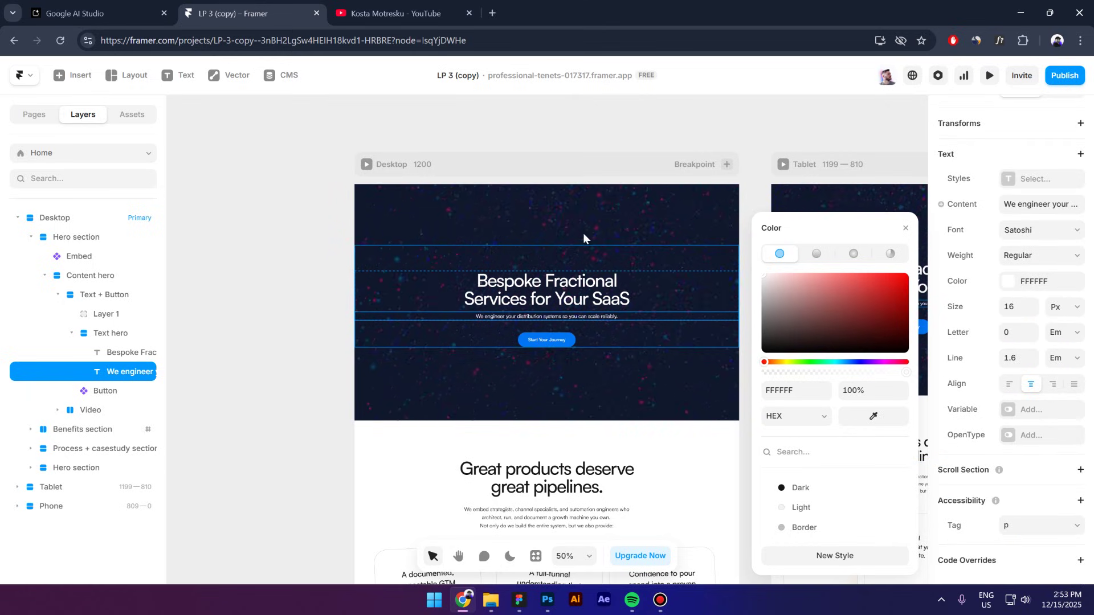
pyautogui.click(532, 230)
pyautogui.hscroll(-2, 434, 278)
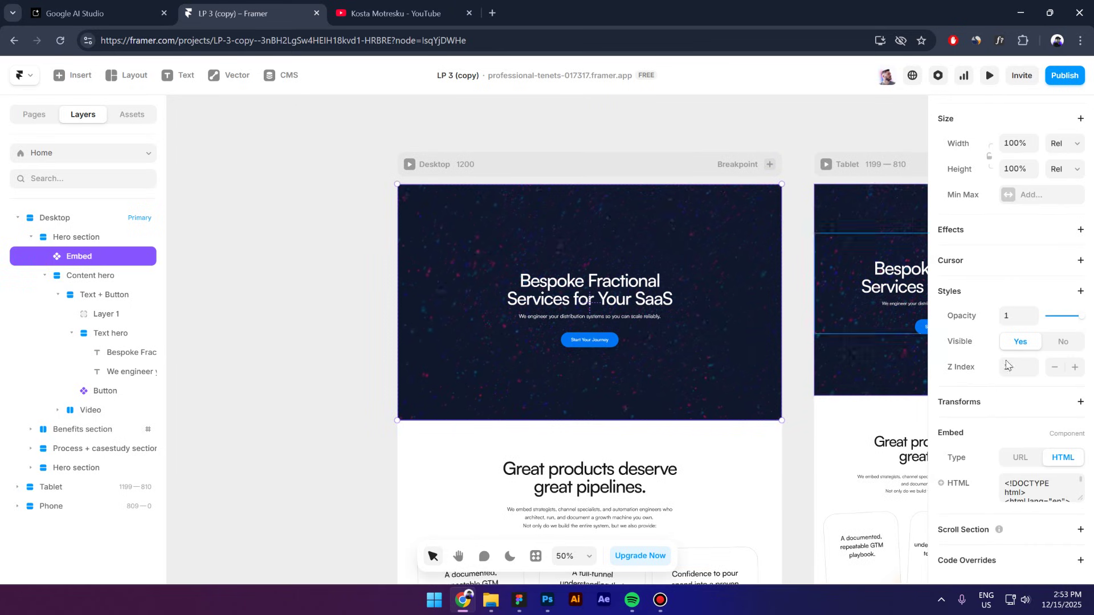
pyautogui.hotkey('ctrl', 'a')
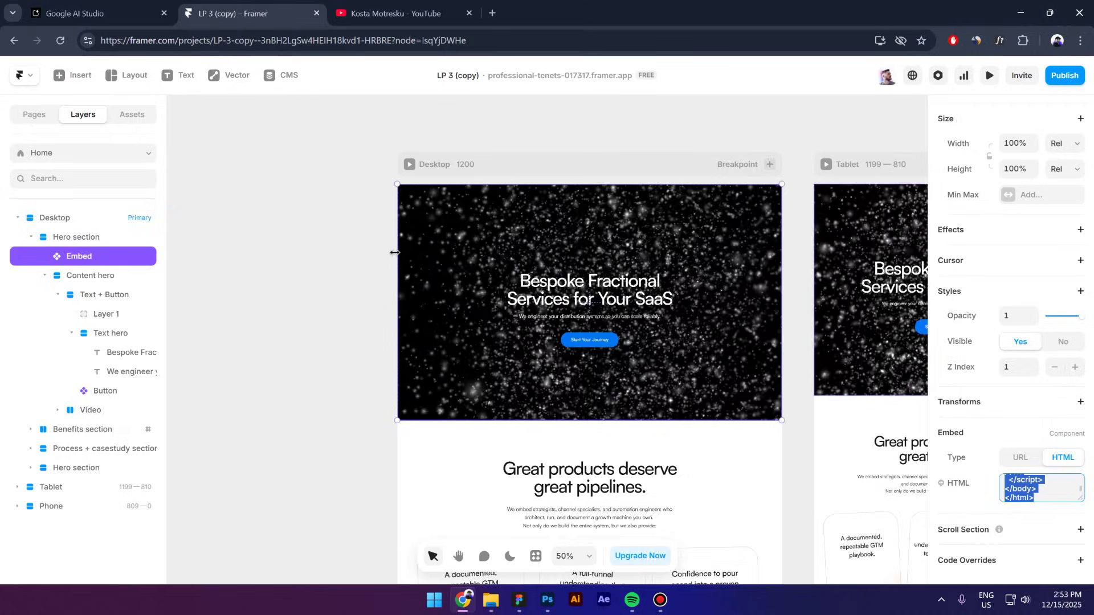
pyautogui.click(76, 8)
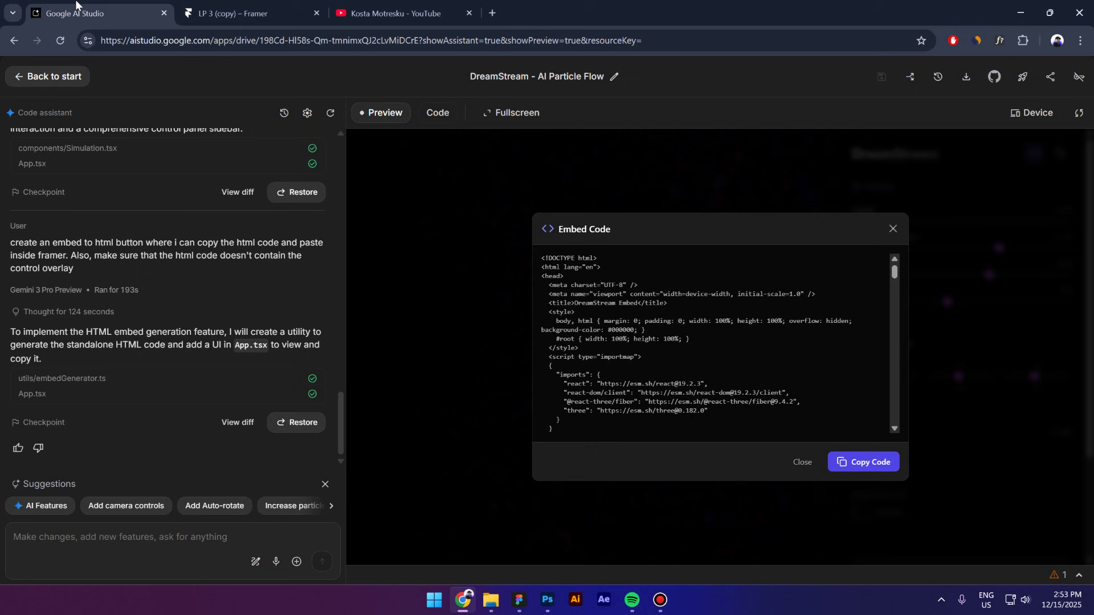
pyautogui.click(893, 229)
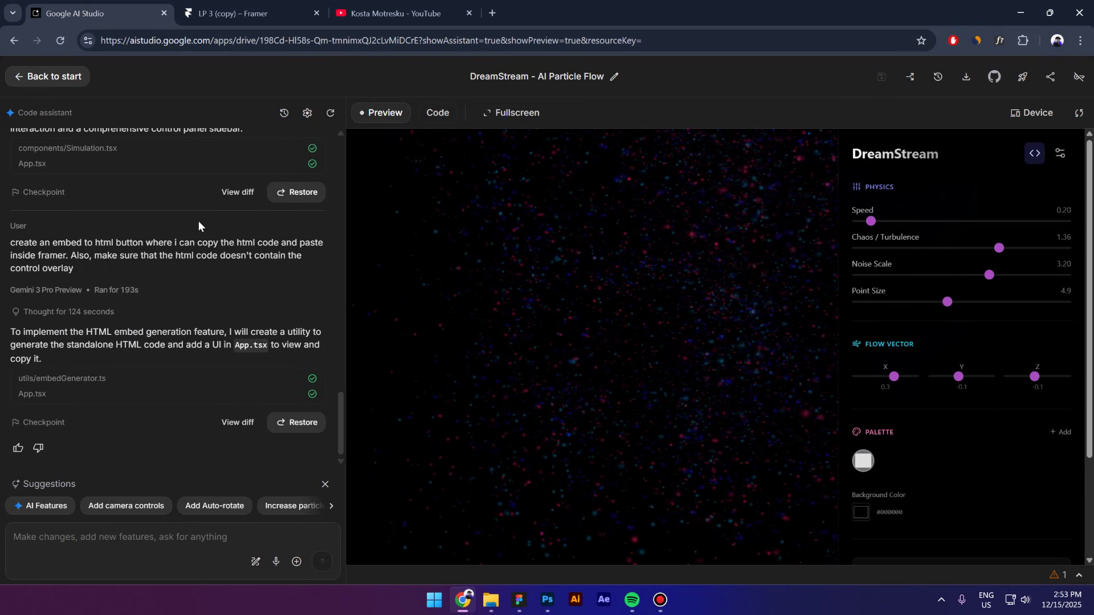
pyautogui.click(237, 5)
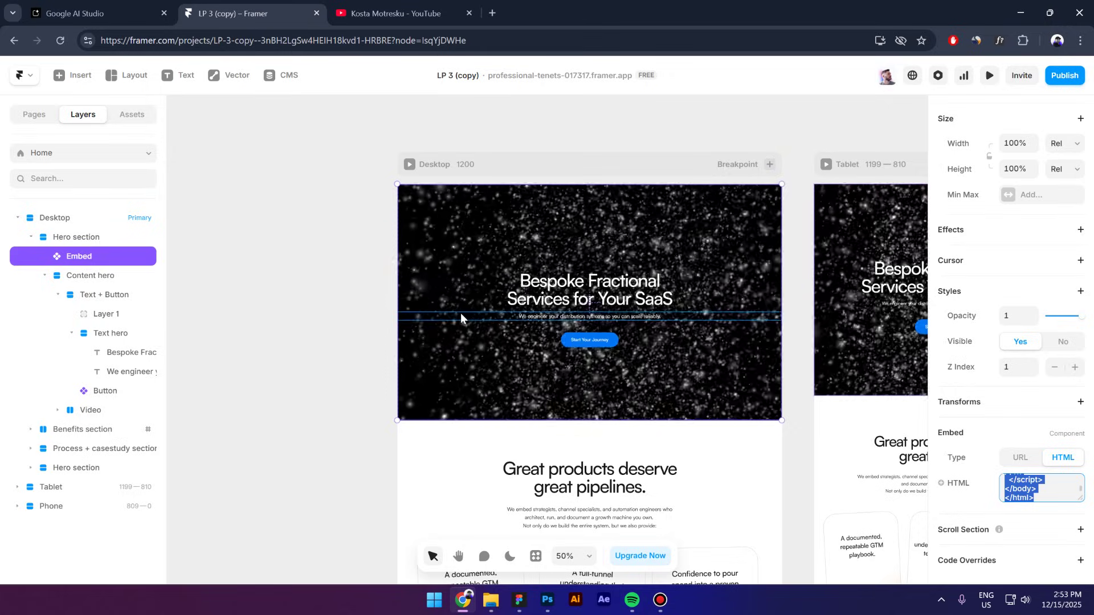